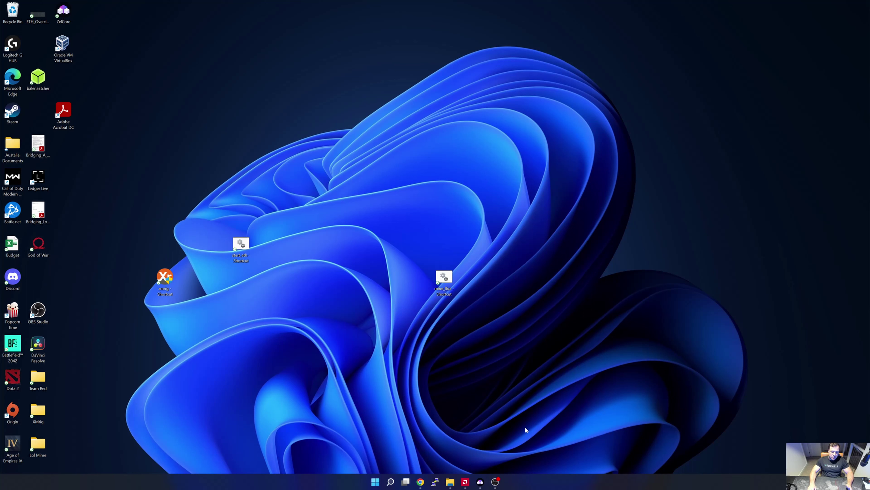
Switch to ZelCore and display the receiving address for the Flux asset in the Nodes wallet
click(480, 481)
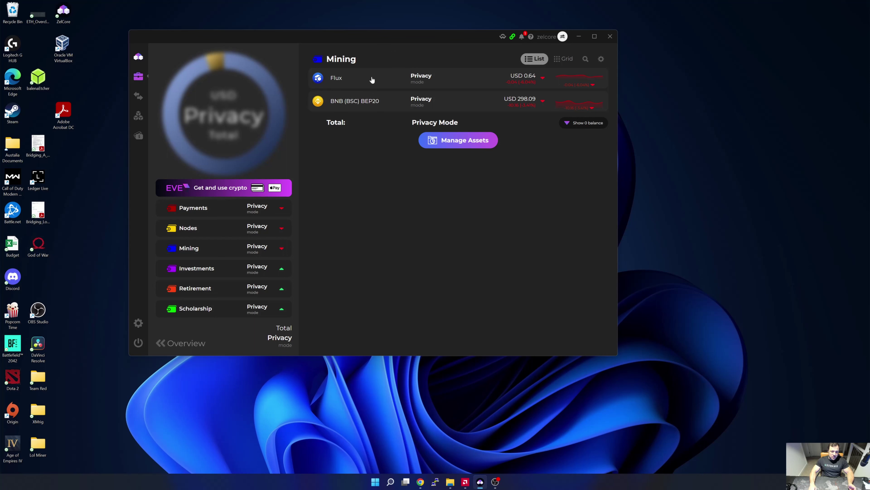
click(189, 232)
click(334, 78)
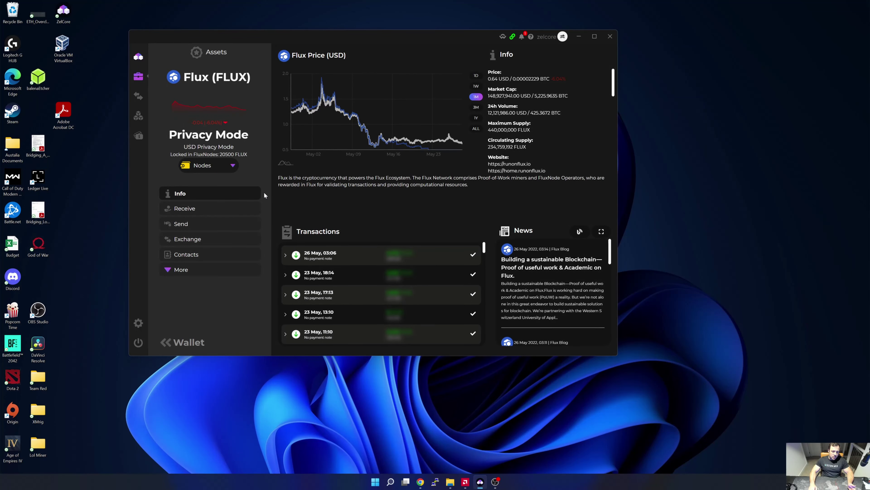
click(185, 208)
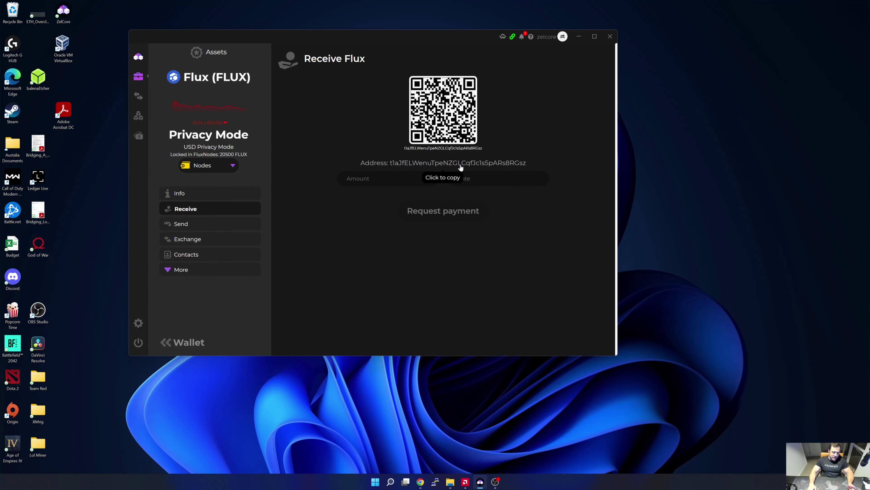
Switch to KuCoin in the browser and open the crypto deposit page
mouse_move(421, 483)
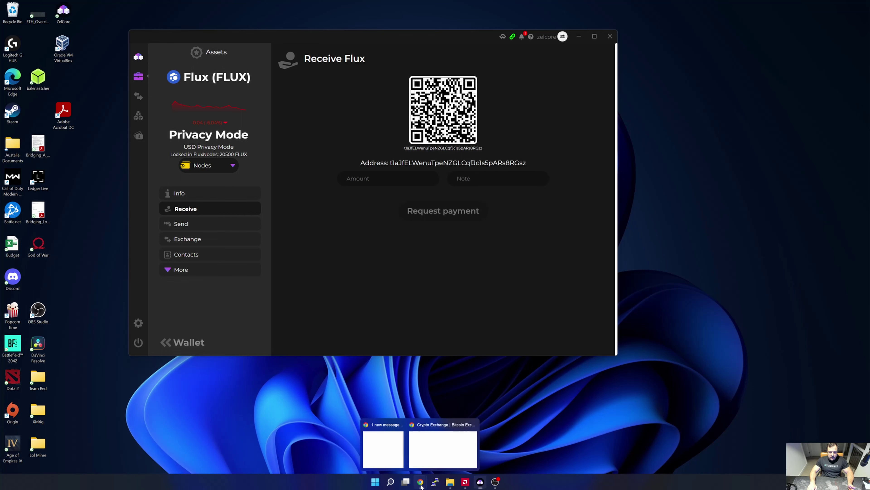
click(442, 447)
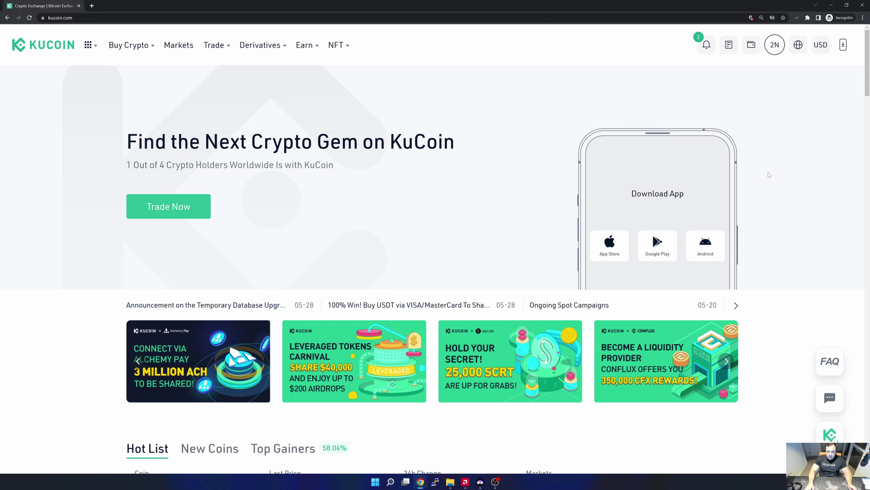
mouse_move(751, 47)
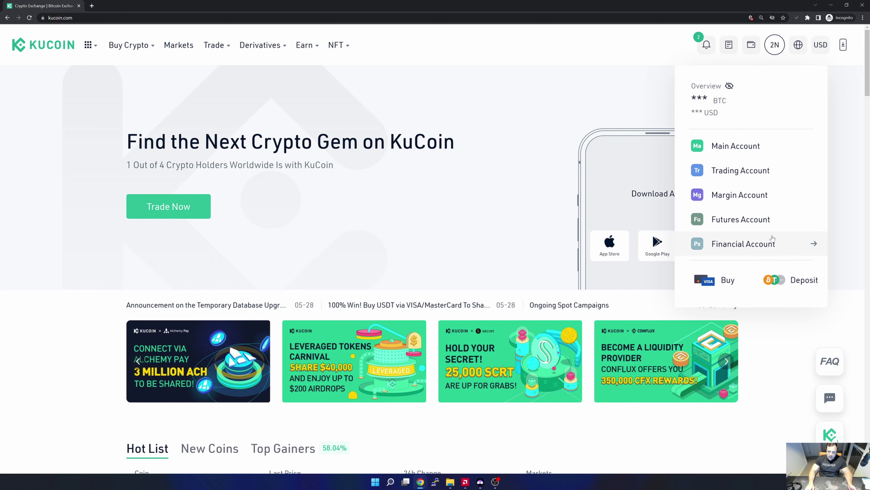
click(776, 283)
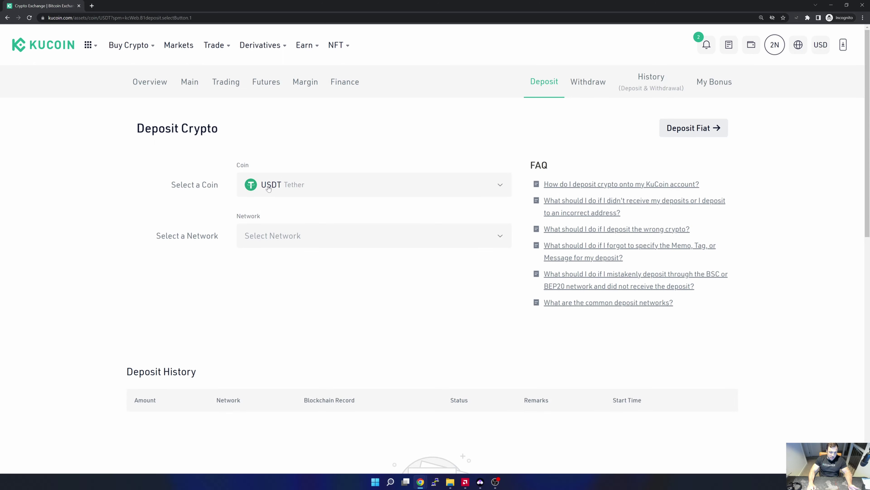
Choose BTC as the deposit coin and Bitcoin (BTC) as the network, and highlight the deposit address and recipient account label
click(311, 191)
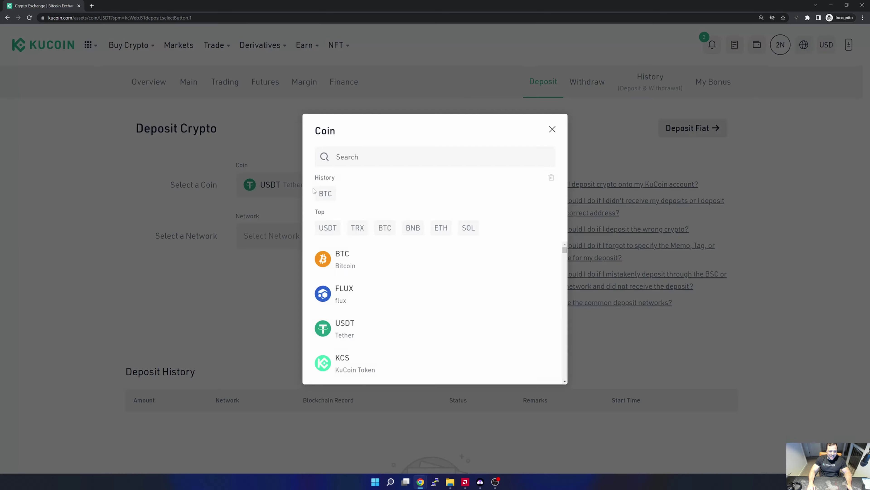
click(330, 261)
click(319, 241)
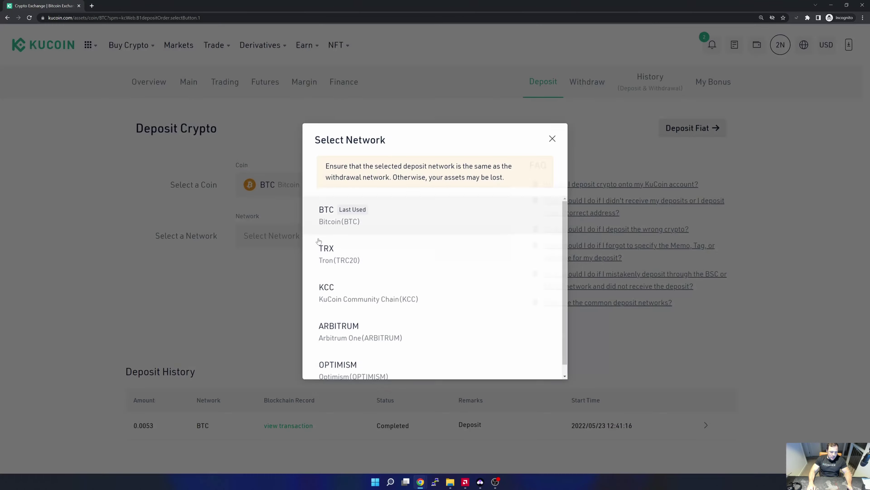
click(334, 211)
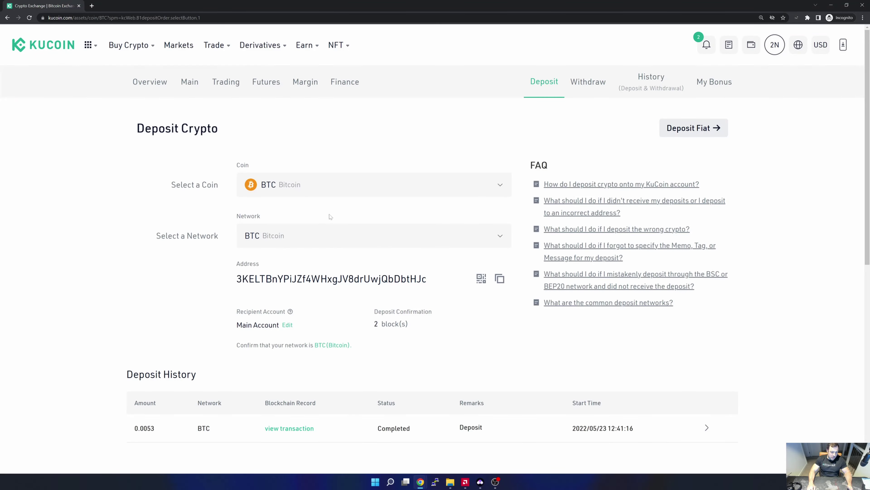
drag(237, 278, 422, 279)
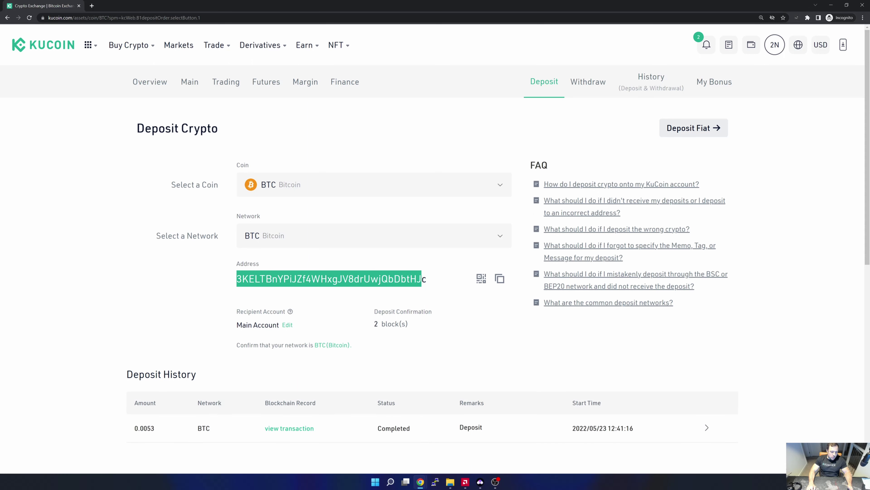
drag(236, 311, 273, 311)
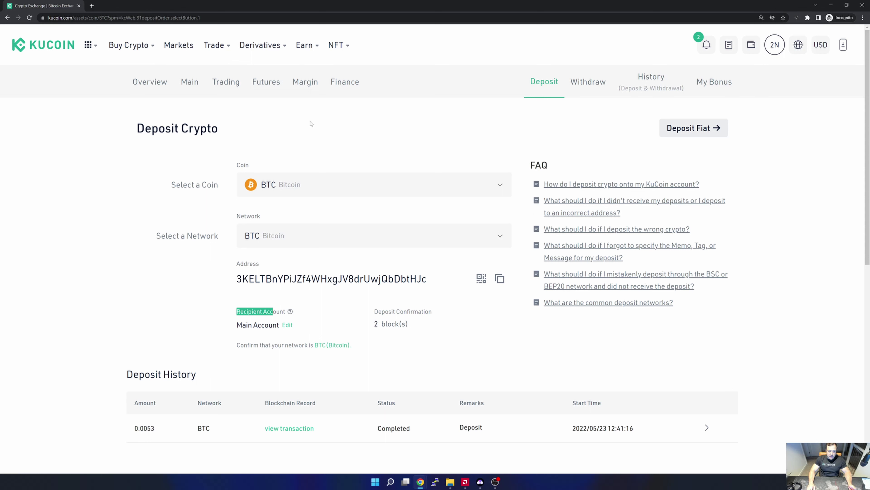
Transfer the full available 0.00414885 BTC from the Main Account to the Trading Account
click(194, 84)
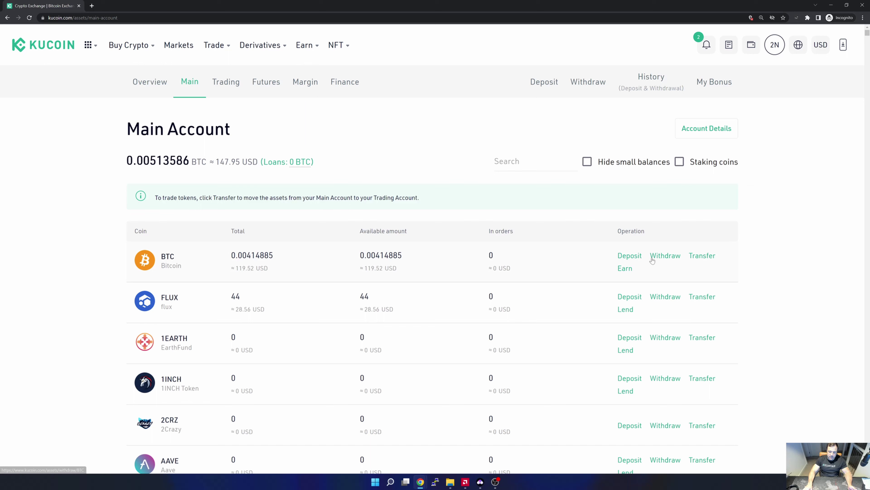
click(705, 258)
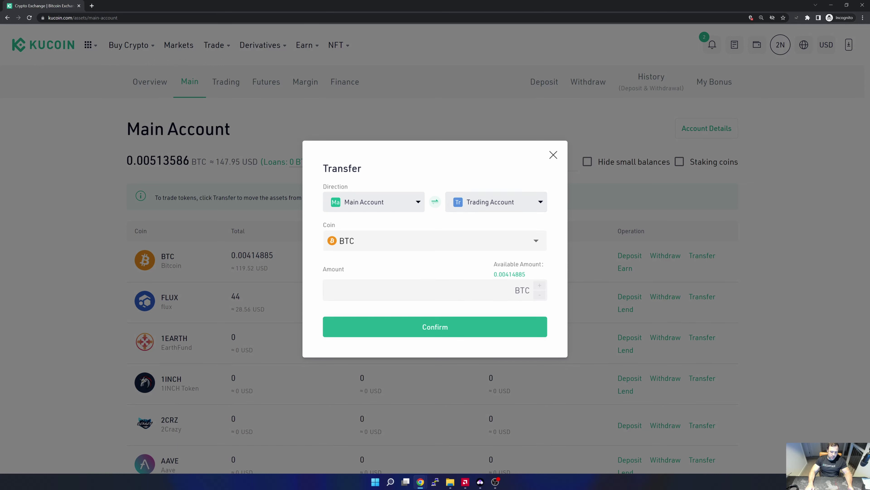
click(508, 274)
click(435, 327)
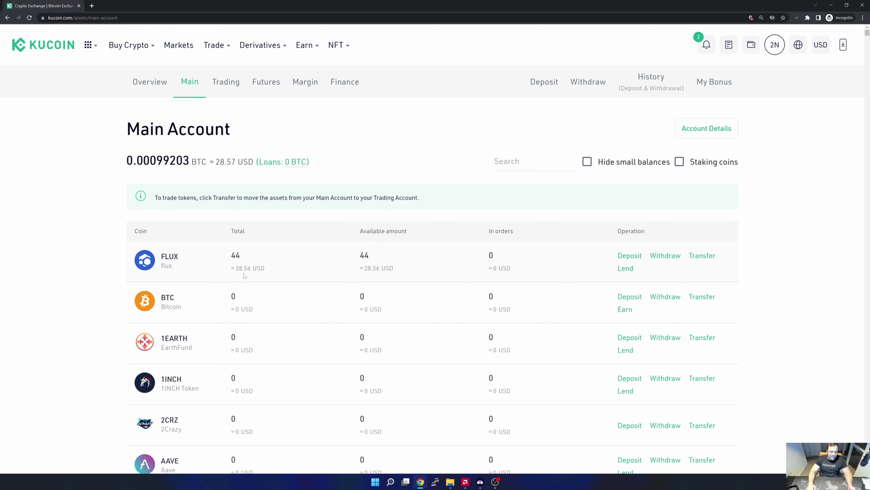
Search the Trading Account for FLUX and open the FLUX/BTC trading pair
click(232, 89)
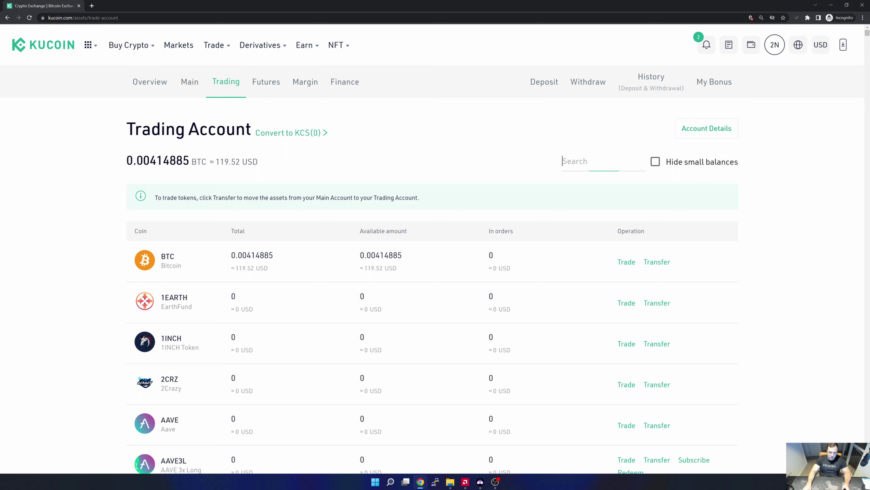
text(FLUX)
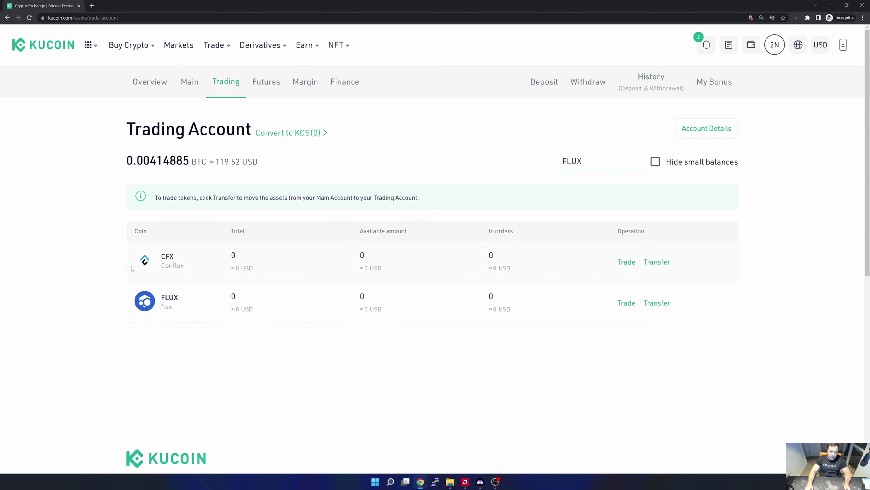
drag(225, 300, 239, 300)
click(626, 304)
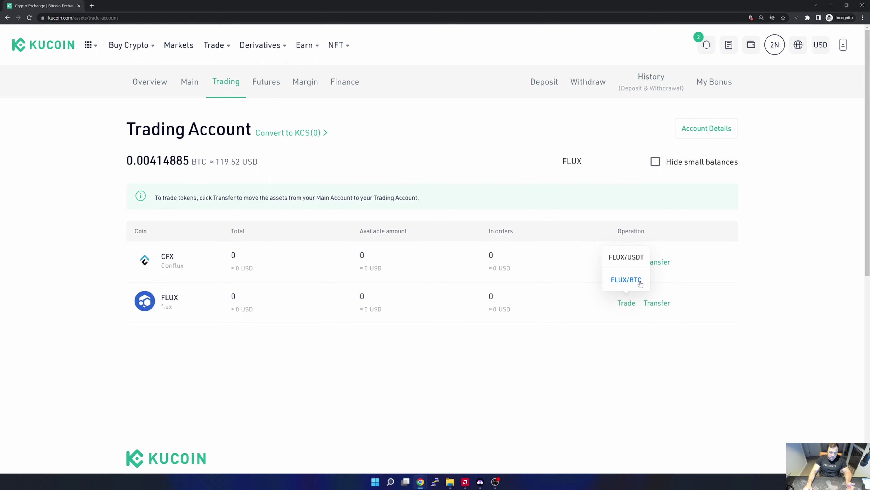
click(627, 280)
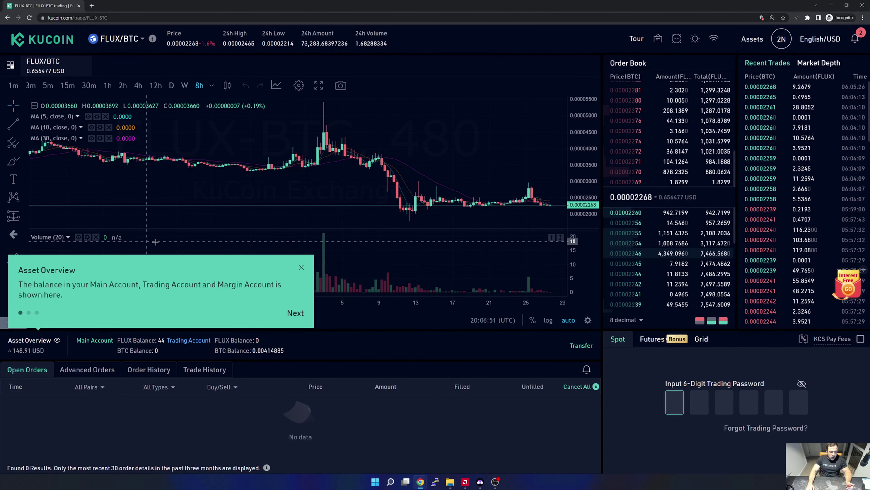
Dismiss the Asset Overview tour and unlock spot trading by entering the six-digit trading password
click(301, 267)
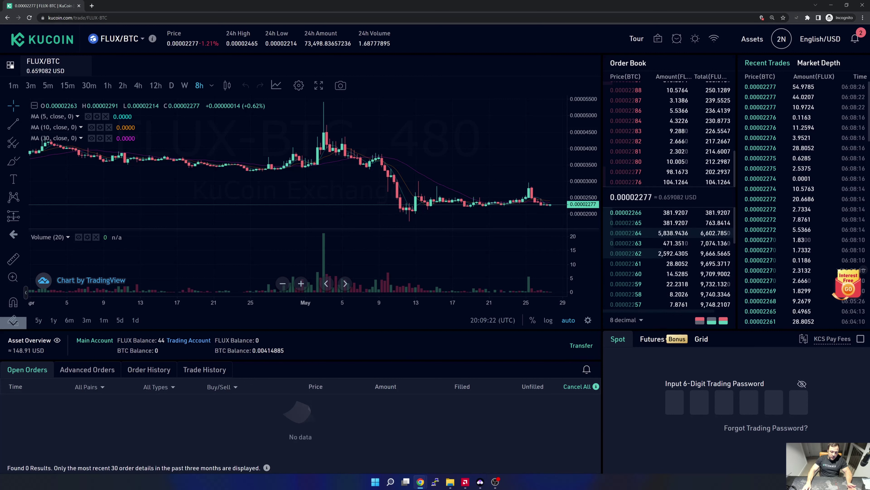
click(676, 407)
text(******)
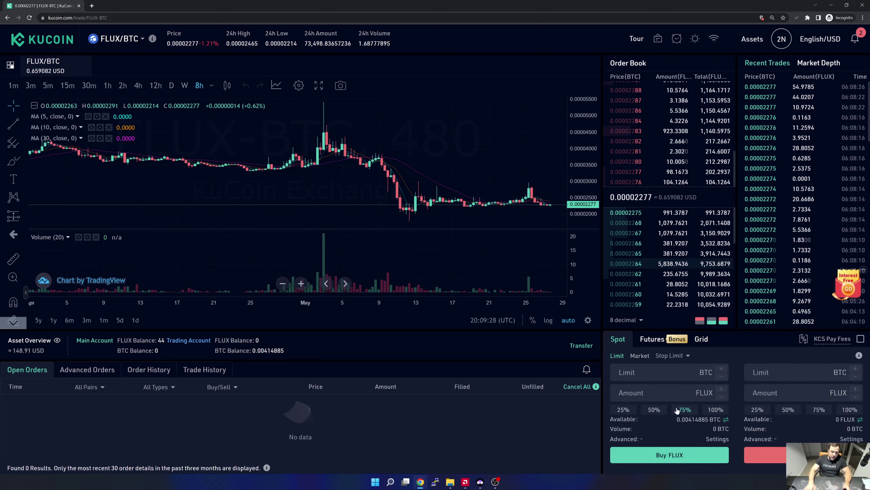
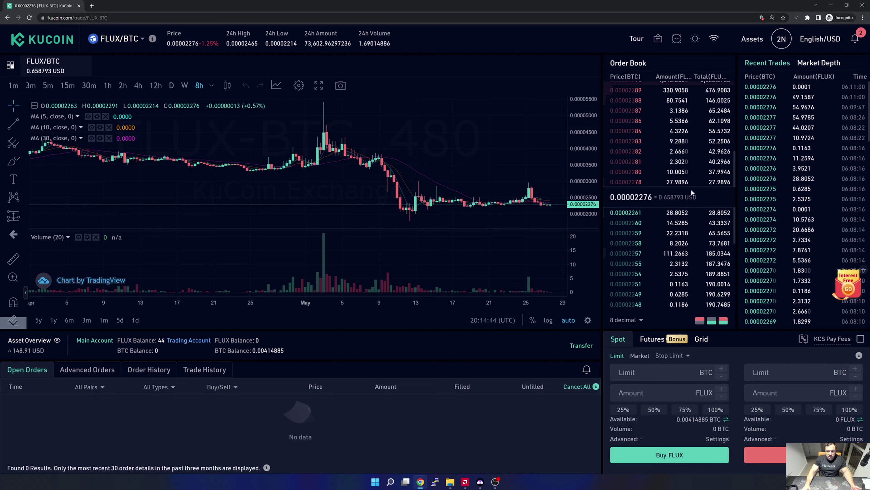
Review the order book and set the limit price of the FLUX buy order to 0.00002270 BTC
mouse_move(629, 184)
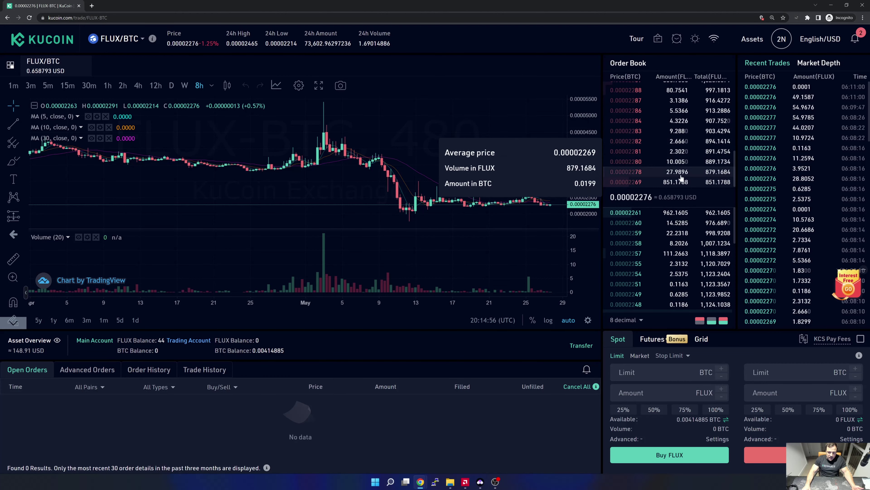
click(671, 274)
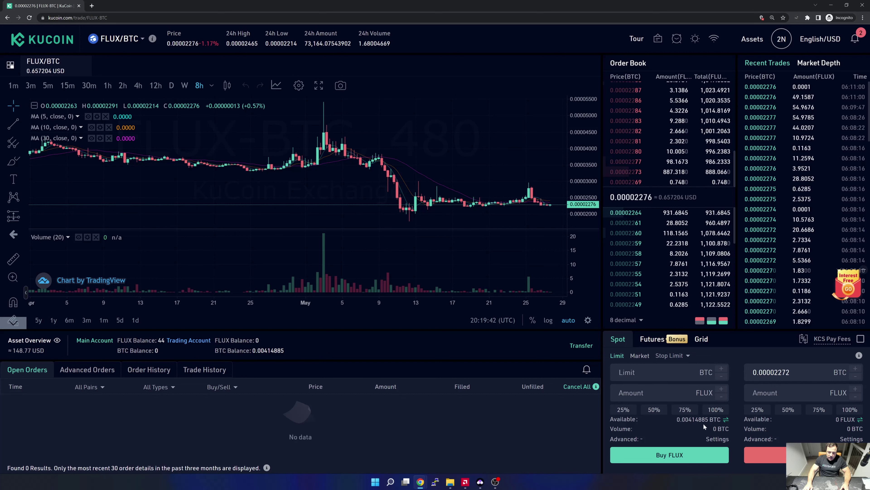
drag(676, 419, 682, 418)
mouse_move(660, 229)
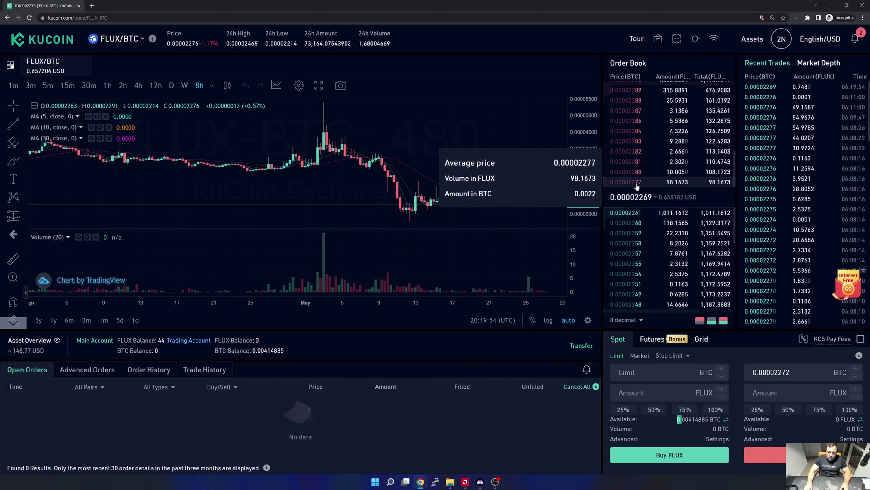
click(636, 182)
click(655, 372)
key(BackSpace)
text(0.00002270)
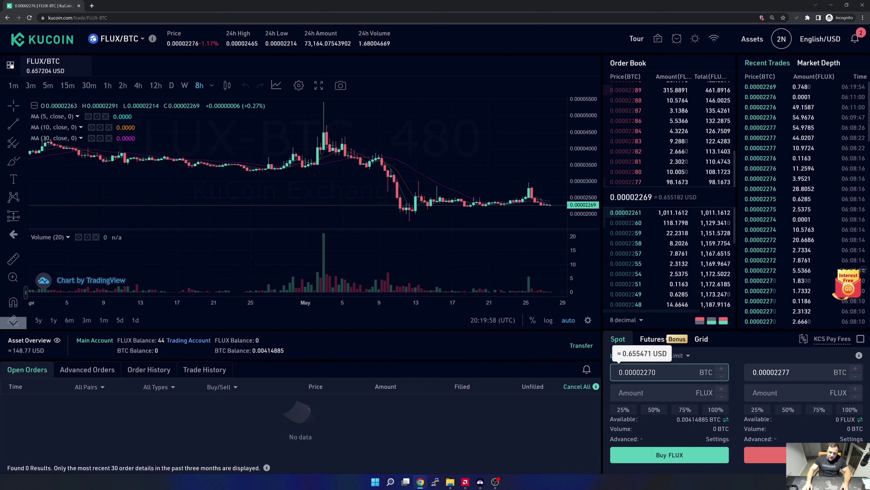
Set the buy amount to 100% of the available BTC and place the FLUX limit buy order
click(715, 414)
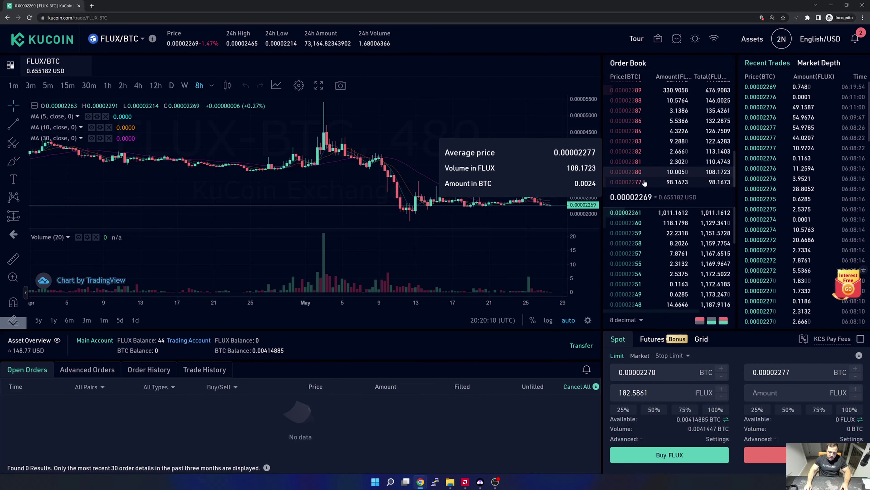
mouse_move(639, 214)
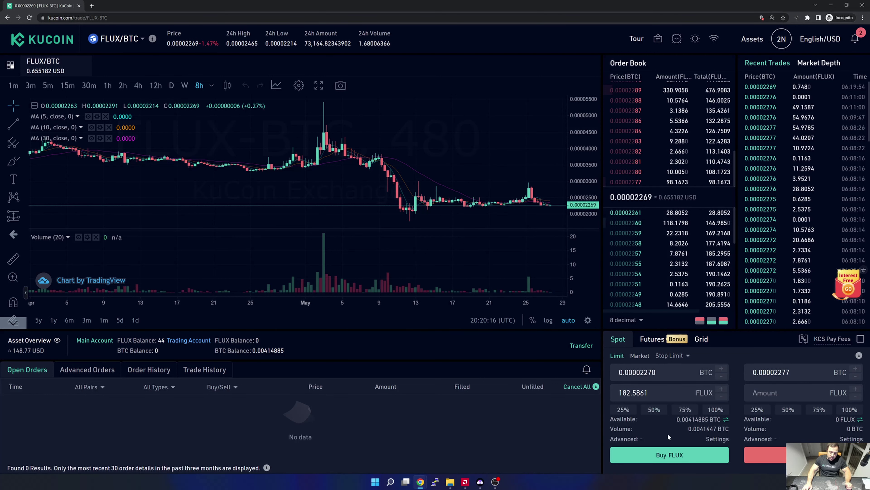
click(686, 457)
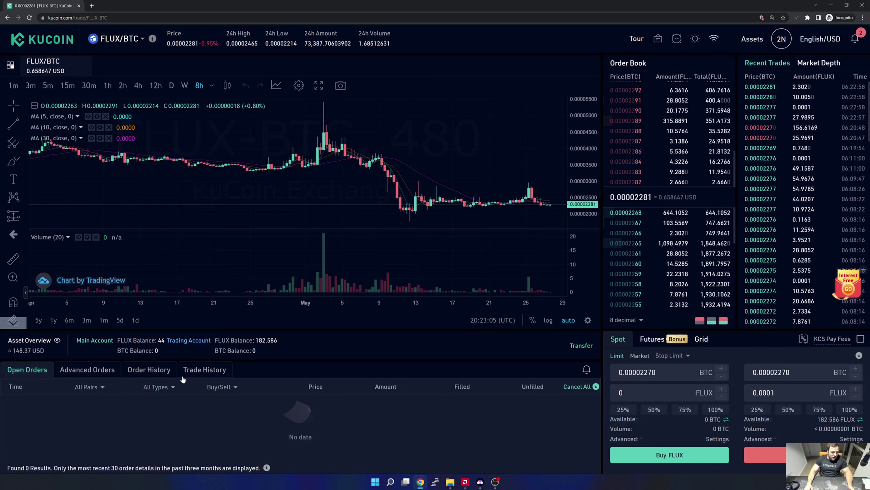
Check the trade history for the FLUX purchase and open the Trading Account assets page
click(198, 372)
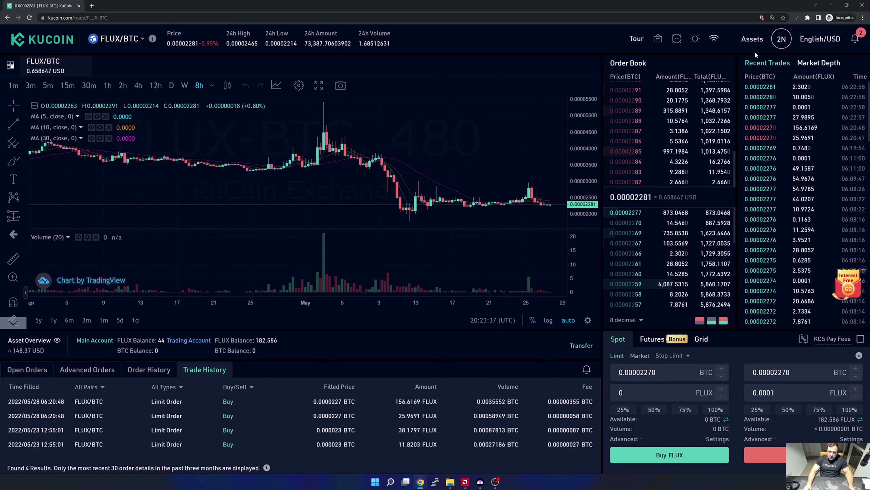
mouse_move(754, 44)
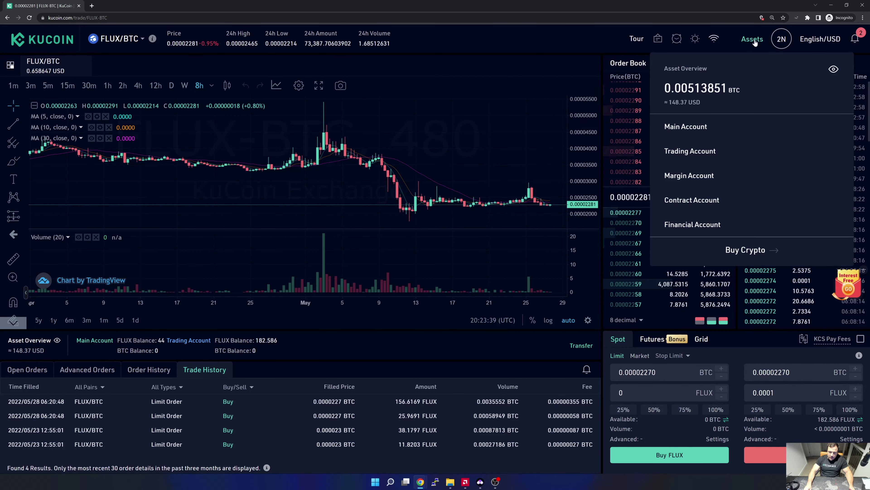
click(703, 156)
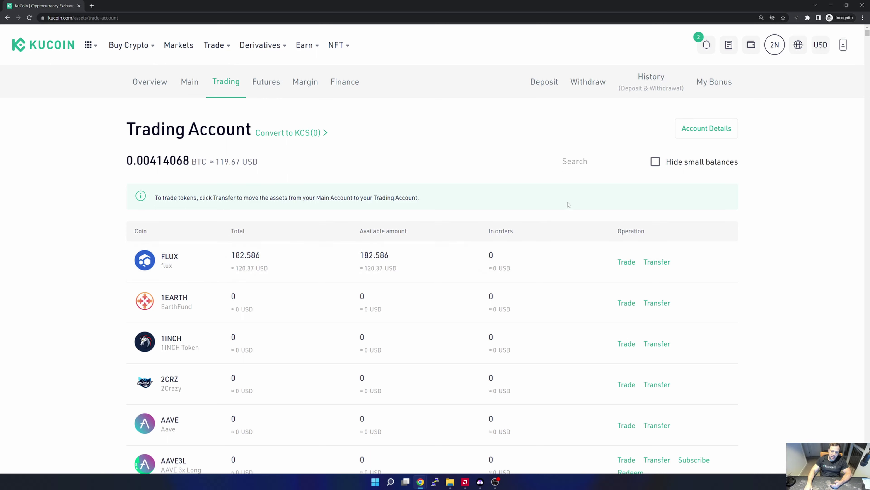
Transfer the full available 182.586 FLUX from the Trading Account to the Main Account
click(657, 262)
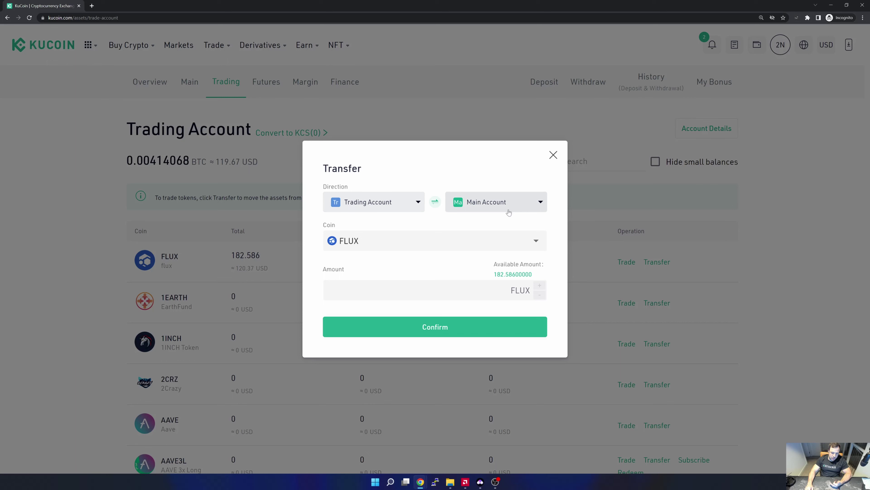
click(512, 274)
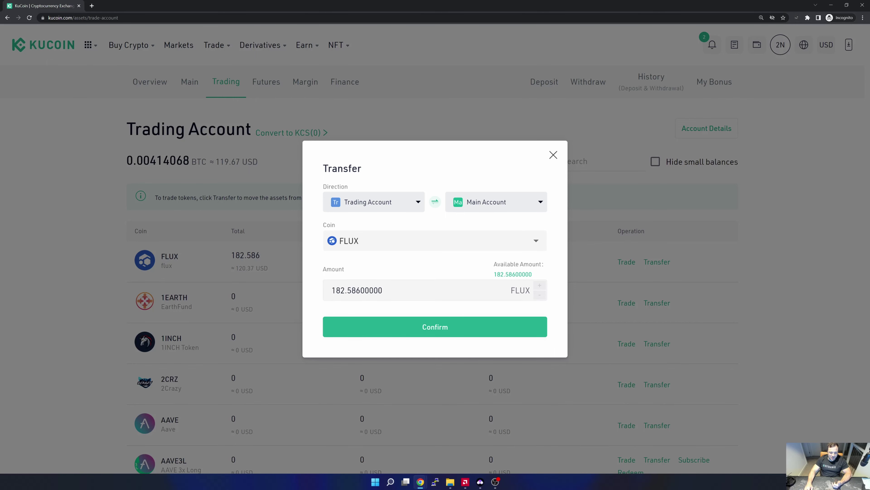
click(449, 328)
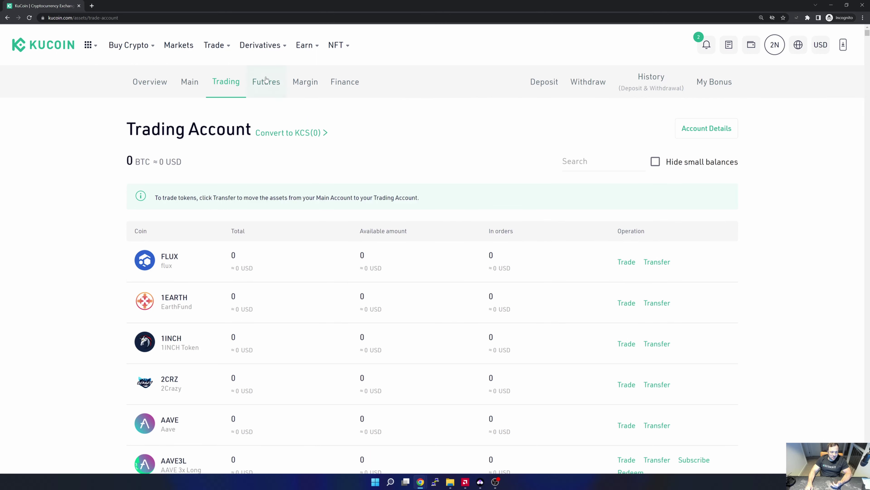
View the KuCoin Main Account balances and copy the Flux receiving address of the Nodes wallet in ZelCore
click(197, 85)
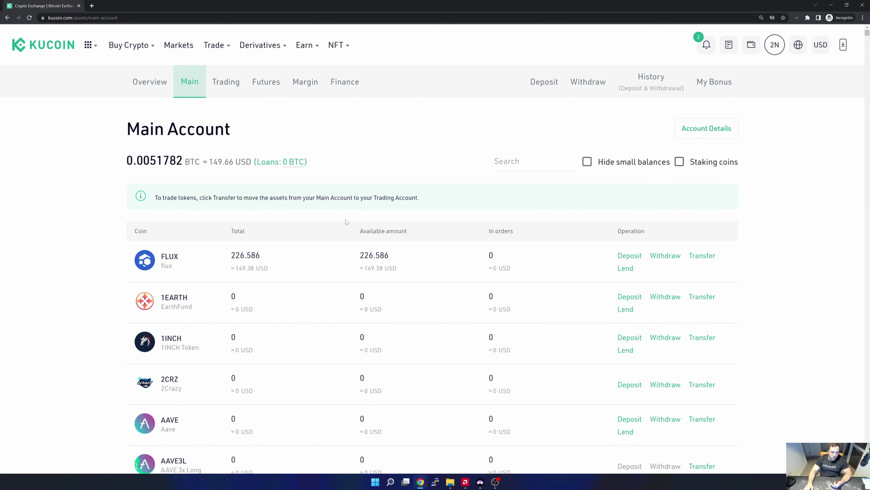
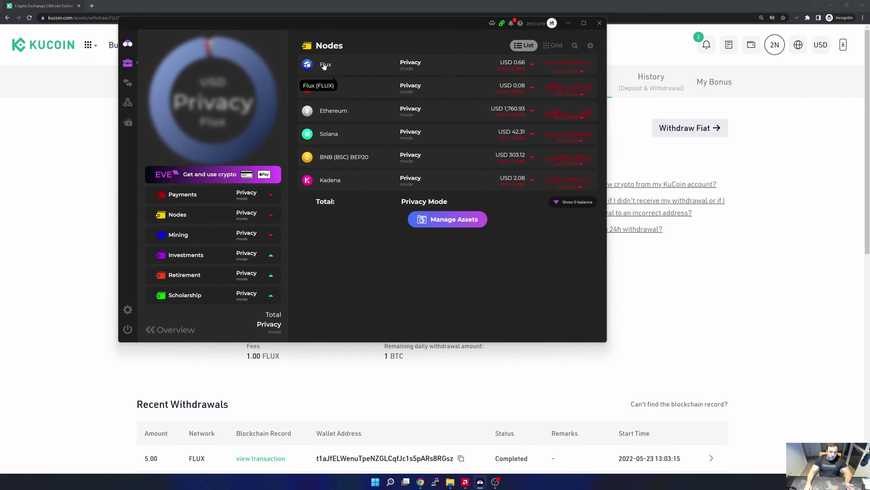
click(324, 65)
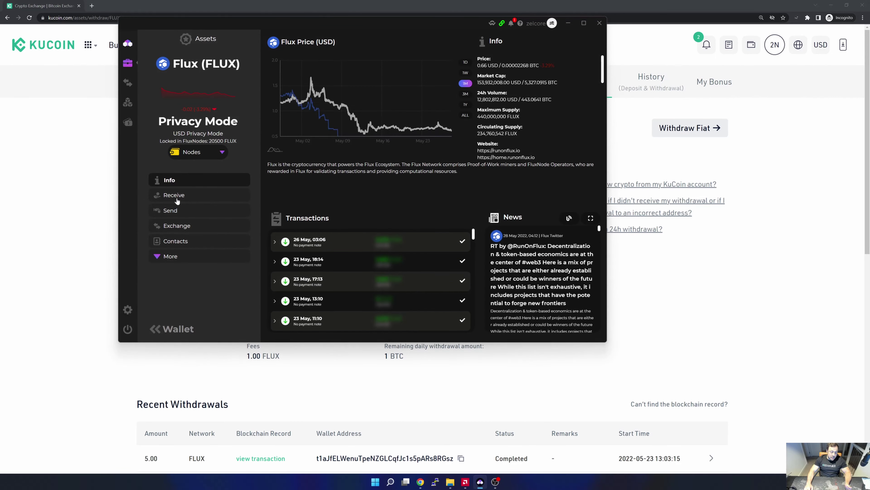
click(176, 197)
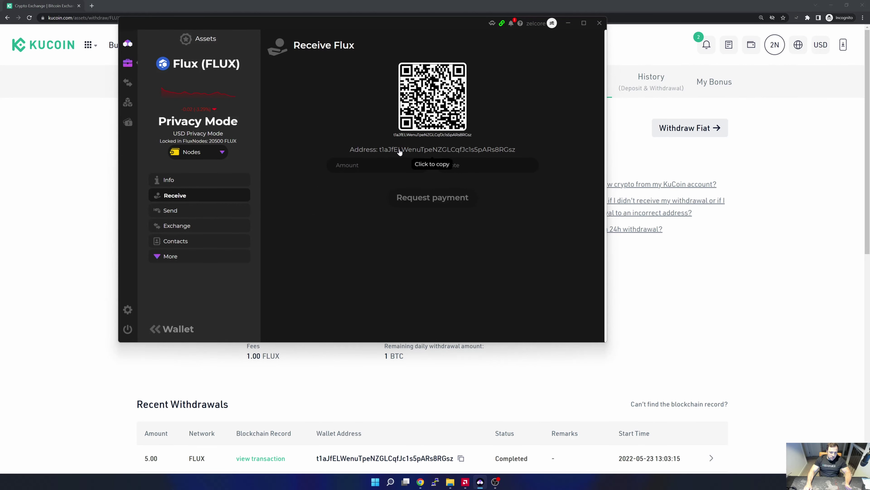
click(406, 151)
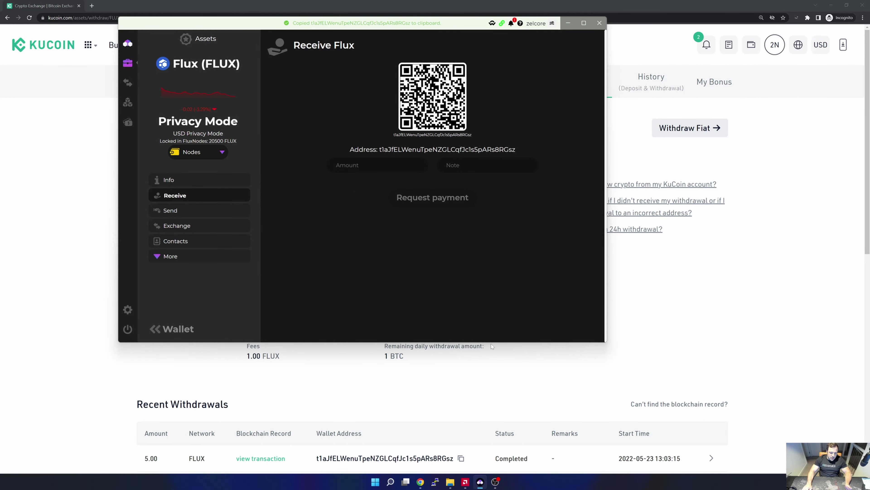
Return to KuCoin, enter the copied Flux address as the withdrawal wallet address and choose the FLUX network
click(512, 380)
click(377, 236)
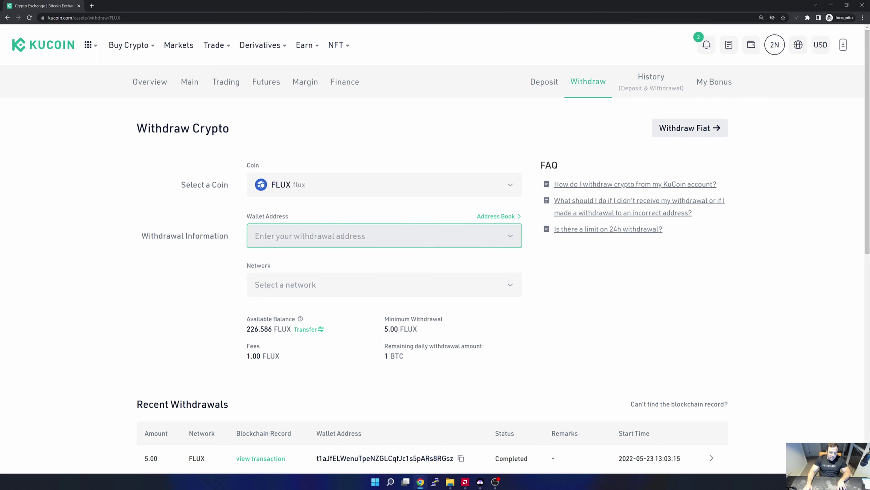
key(ctrl+v)
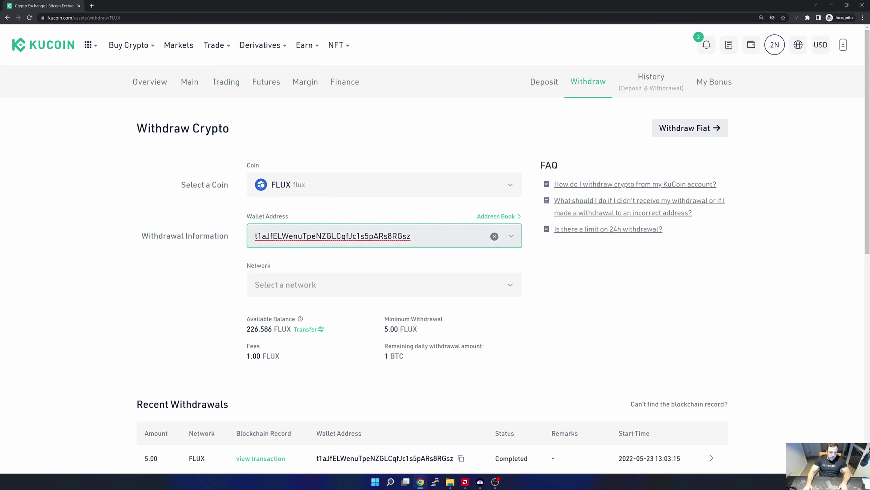
click(435, 292)
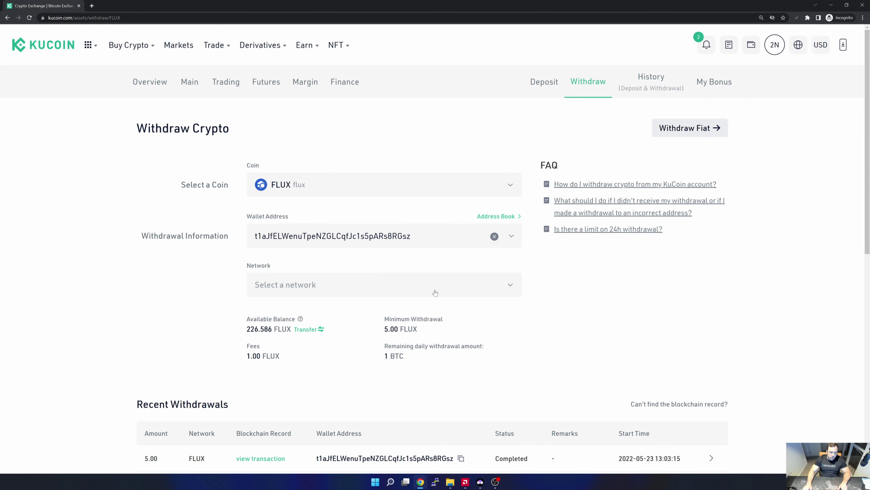
click(435, 292)
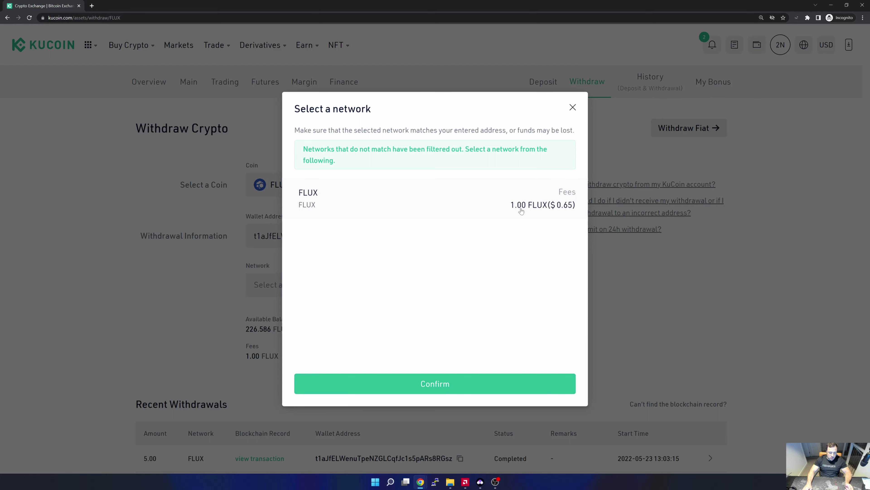
click(479, 384)
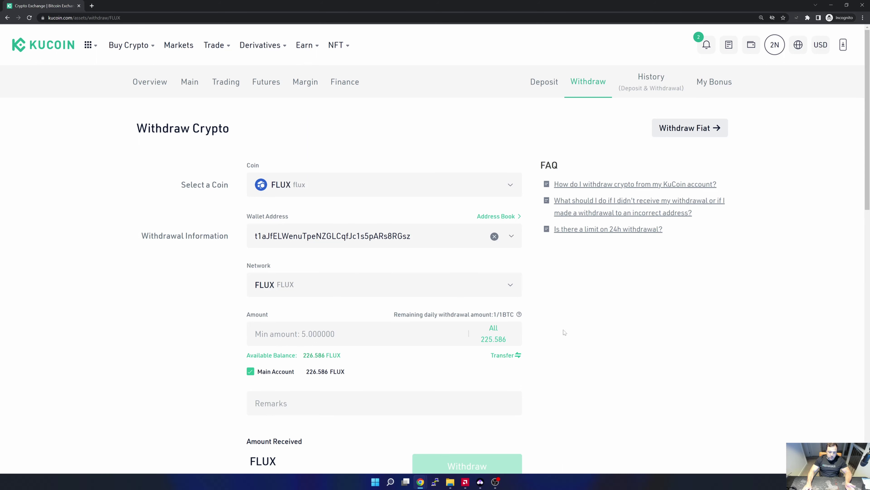
Set the withdrawal amount to the maximum of 225.586 FLUX from the Main Account
scroll(573, 329, down, 2)
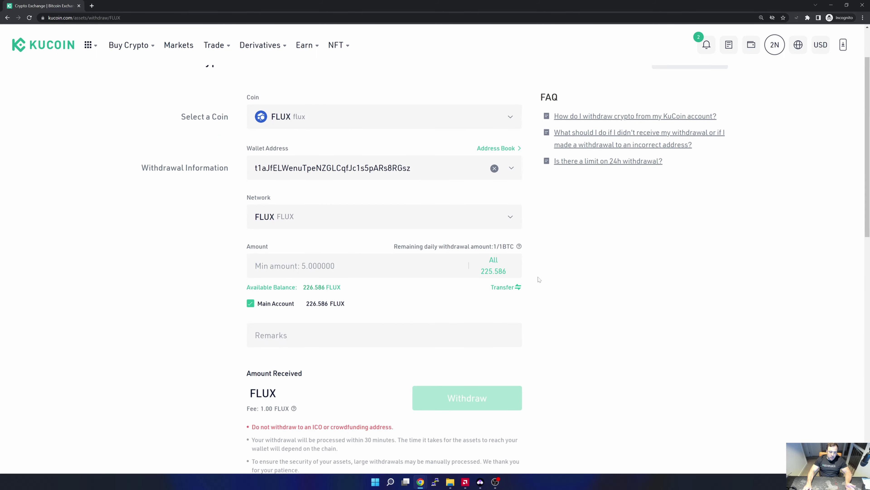
click(493, 261)
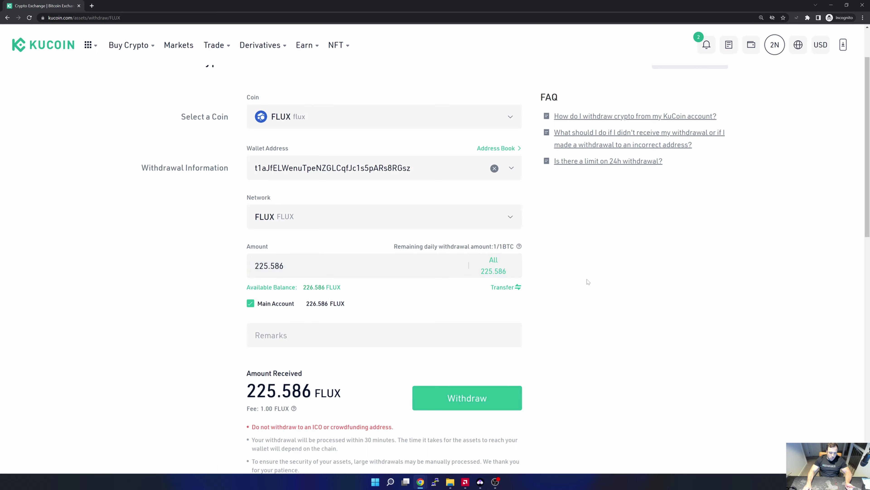
scroll(531, 310, down, 2)
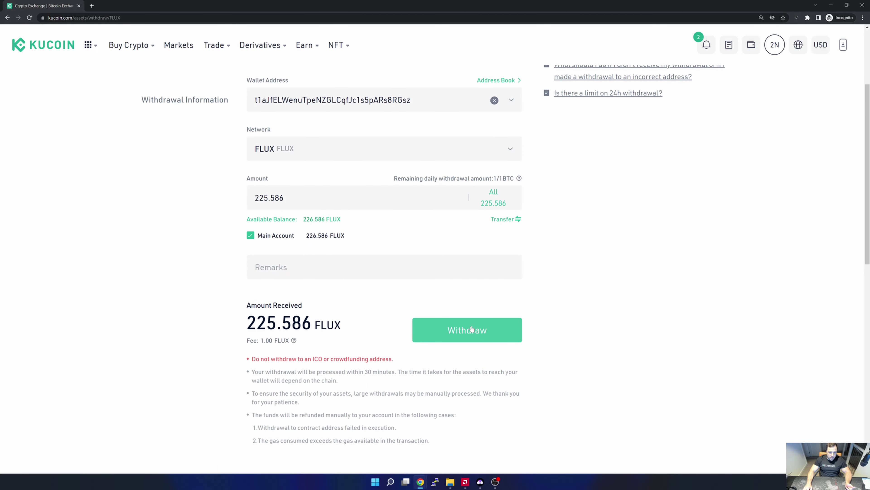
Check the wallet address in the KuCoin withdrawal form against the Flux receiving address in ZelCore
scroll(460, 234, up, 3)
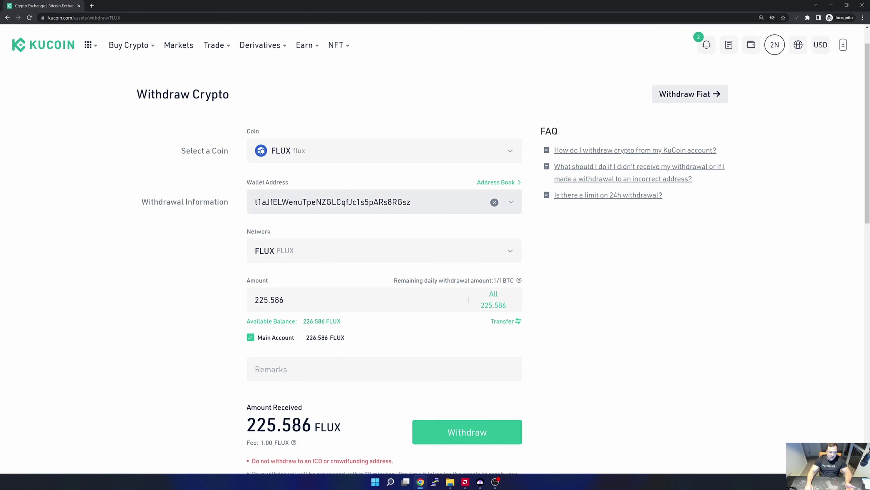
click(480, 482)
click(388, 150)
key(alt+Tab)
key(ctrl+v)
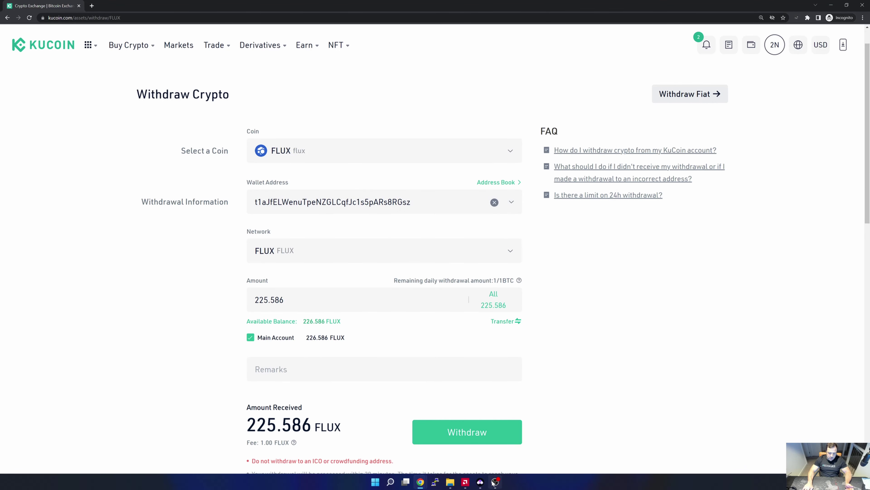
click(480, 482)
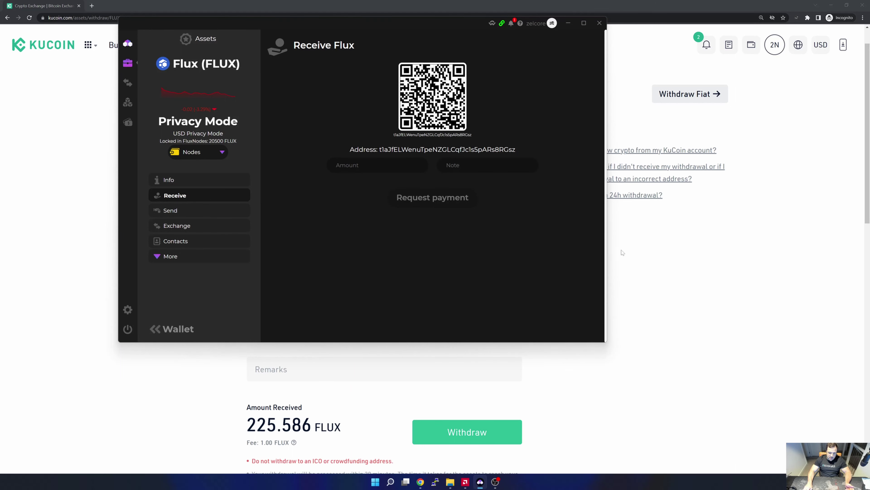
click(648, 265)
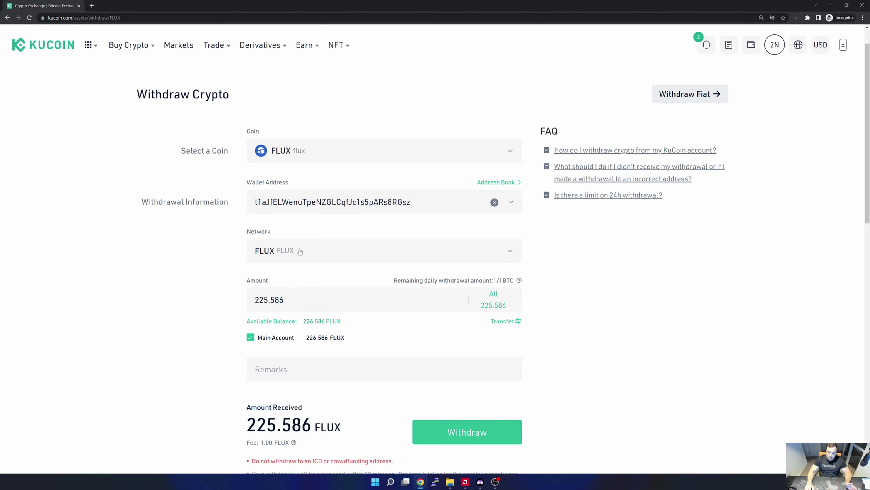
Request the FLUX withdrawal, confirm its address and network details, and submit the security verification
scroll(413, 330, down, 2)
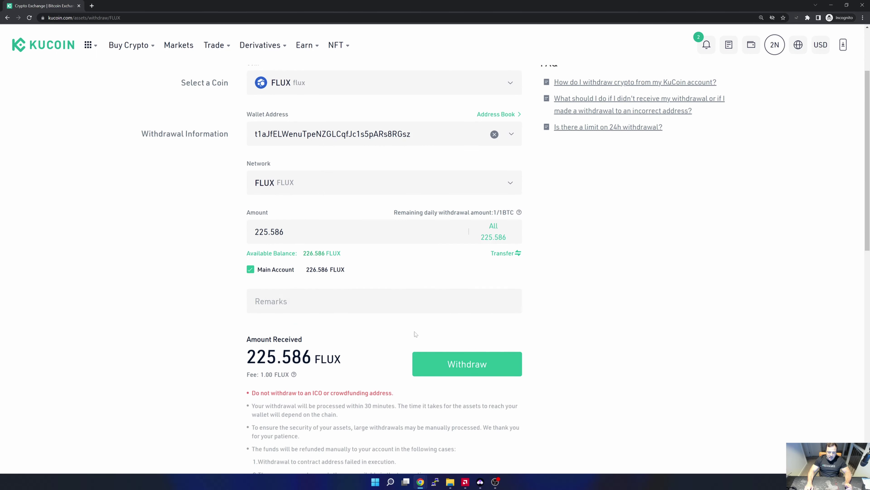
click(450, 365)
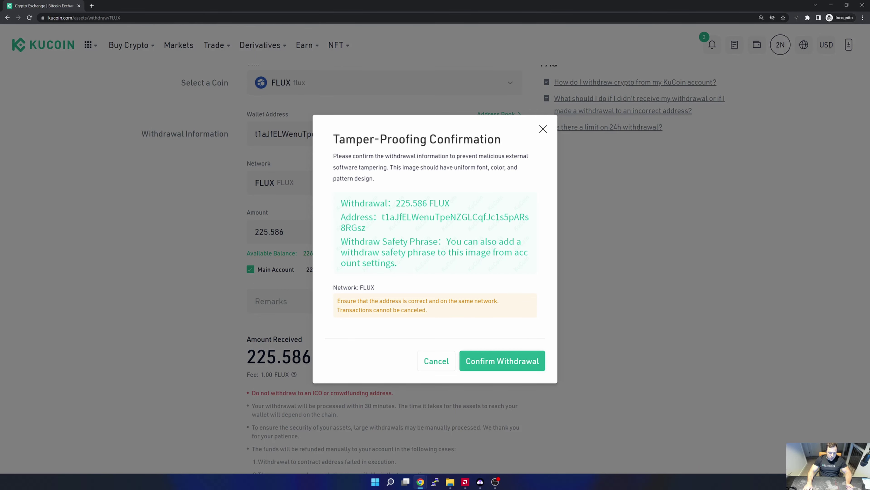
click(499, 358)
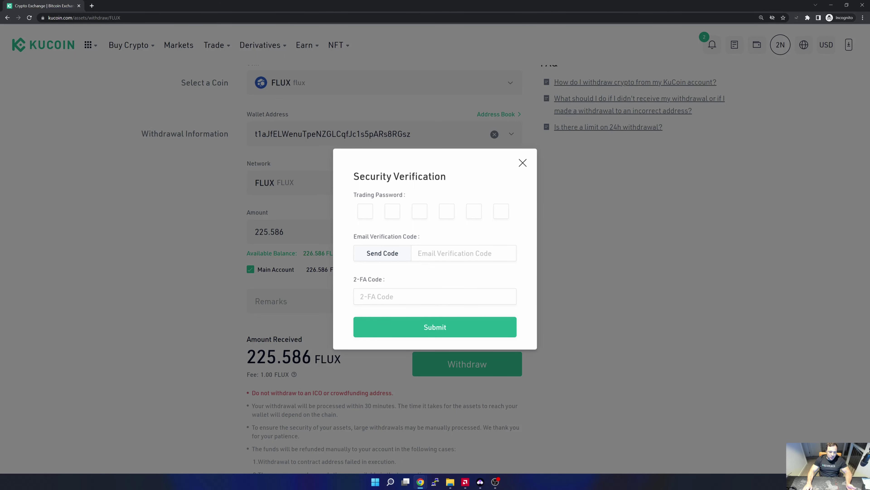
click(413, 321)
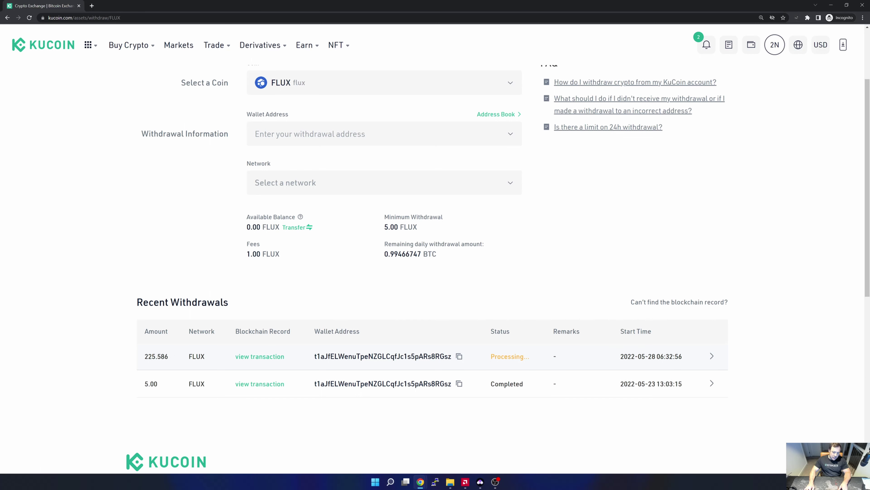
Open the blockchain record of the 225.586 FLUX withdrawal, and inspect the latest incoming Flux transaction in ZelCore
click(273, 356)
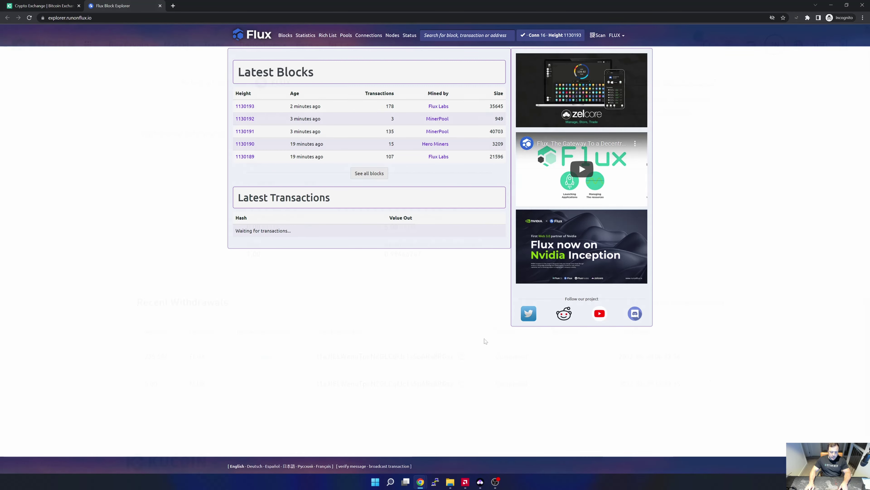
key(ctrl+Tab)
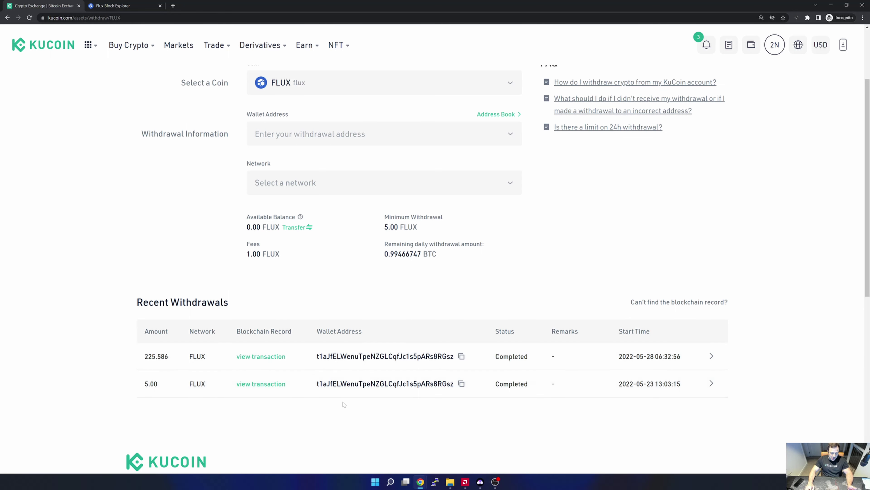
click(480, 482)
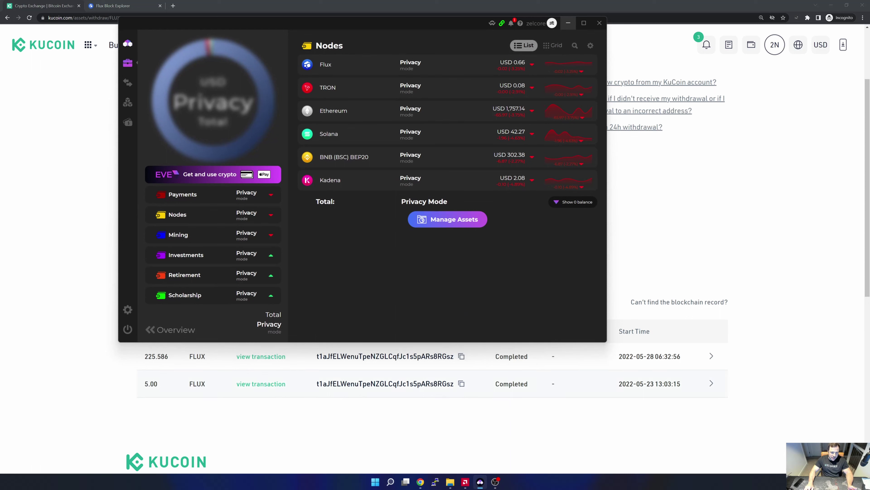
click(325, 64)
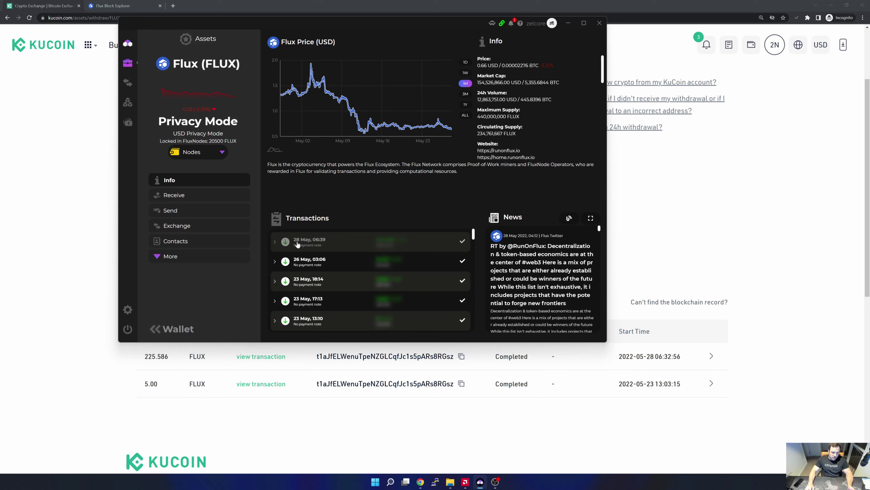
click(393, 243)
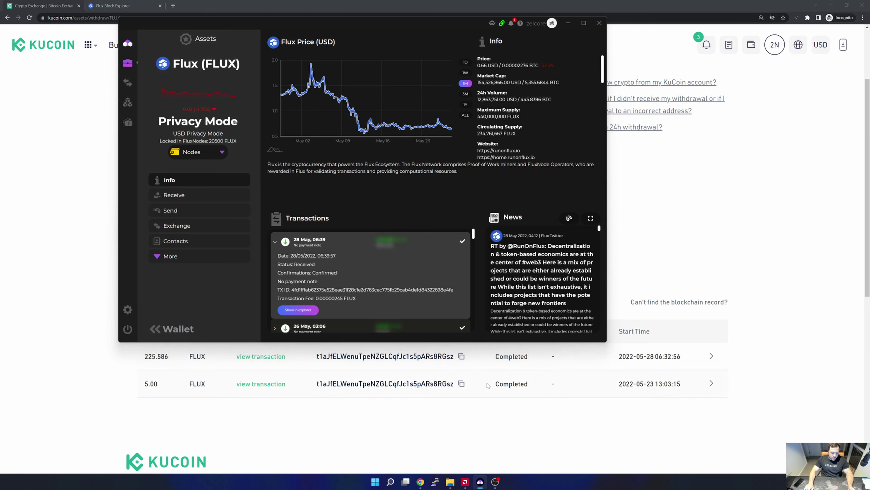
click(387, 242)
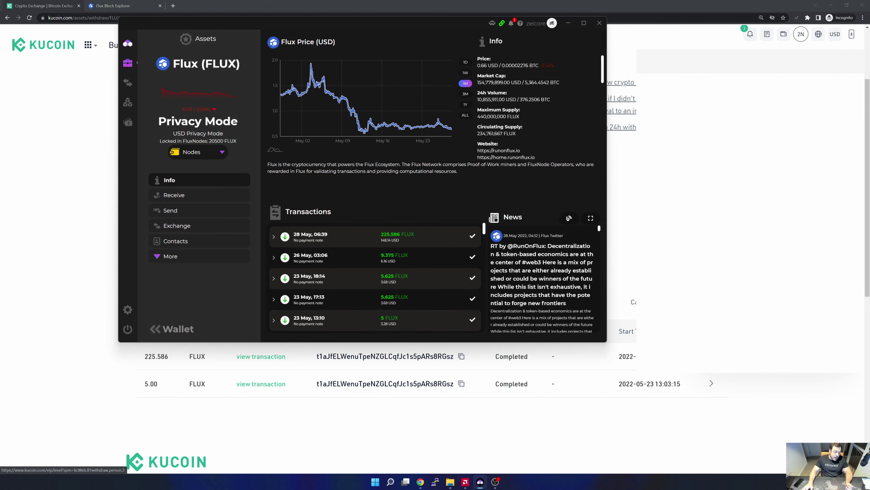